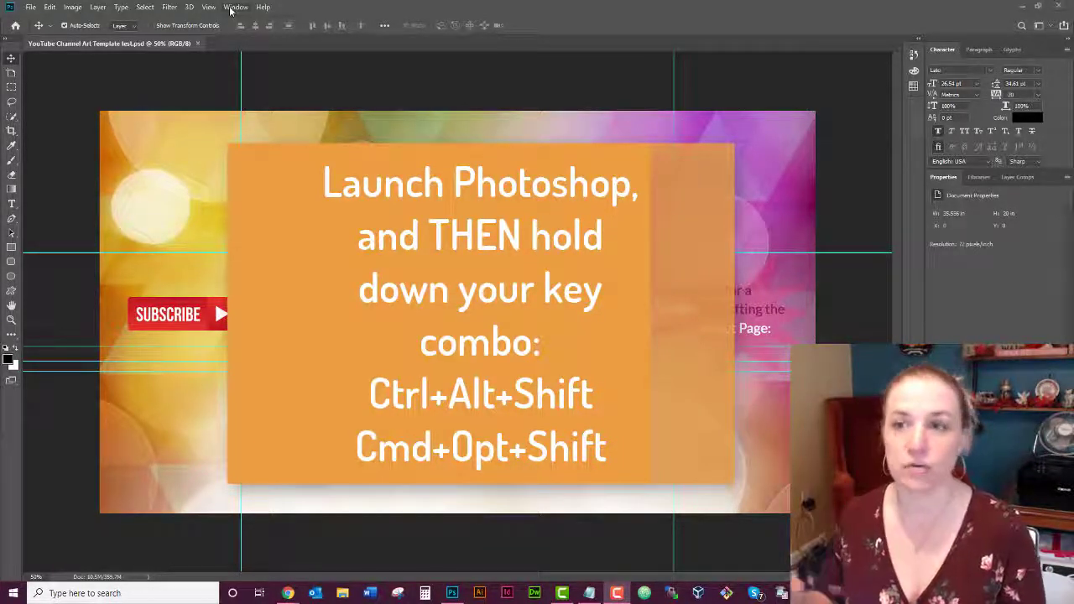
Exit Photoshop with the window's close button, leaving the Windows desktop visible.
click(1059, 8)
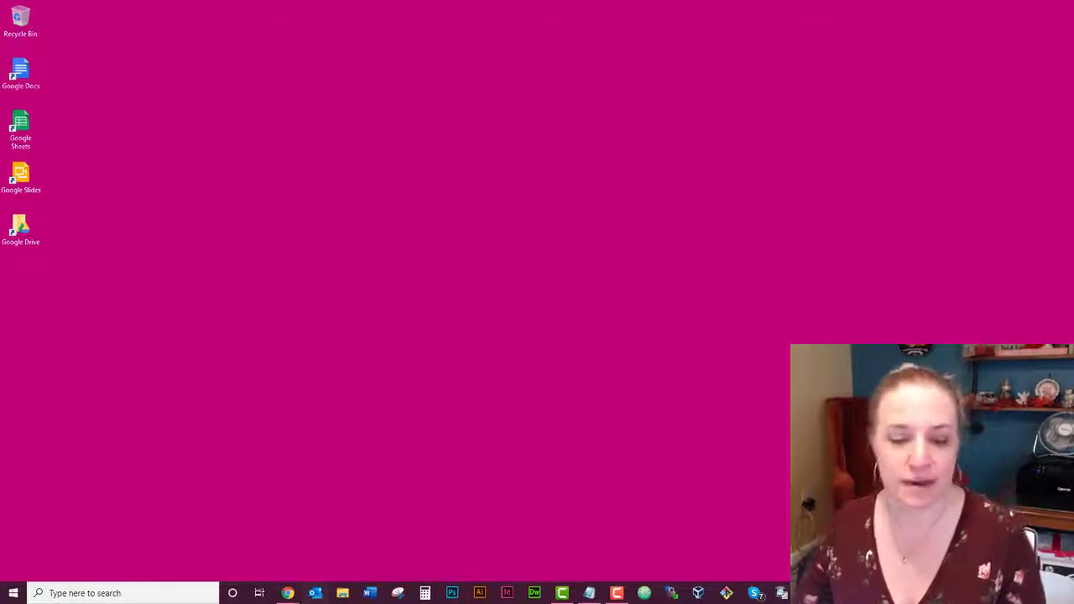
Relaunch Photoshop from the taskbar and open the recent YouTube-Channel-Art-Template-thursday.jpg.
click(454, 593)
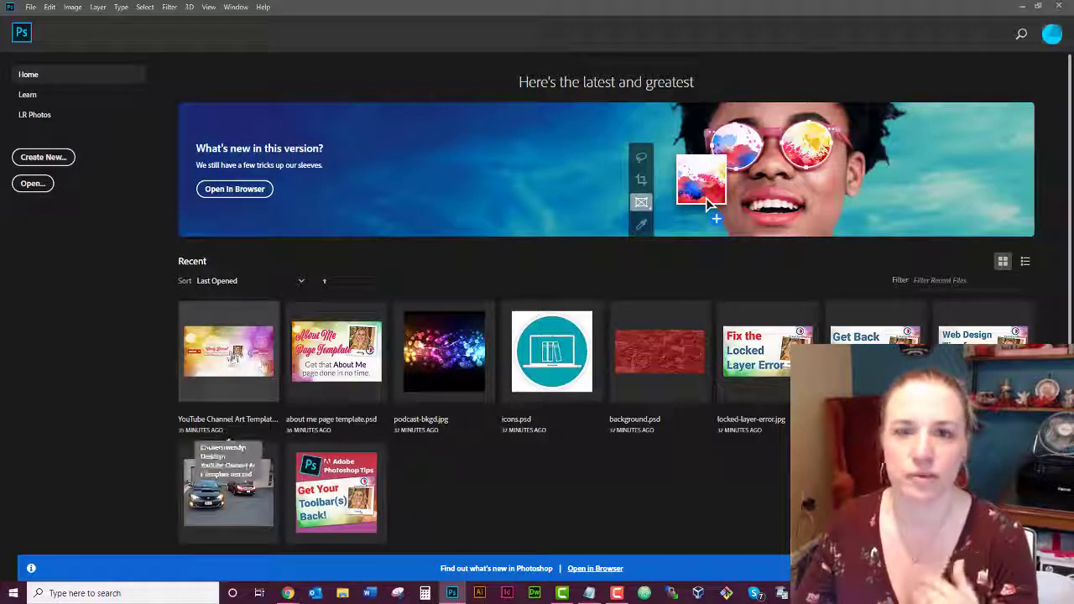
click(228, 351)
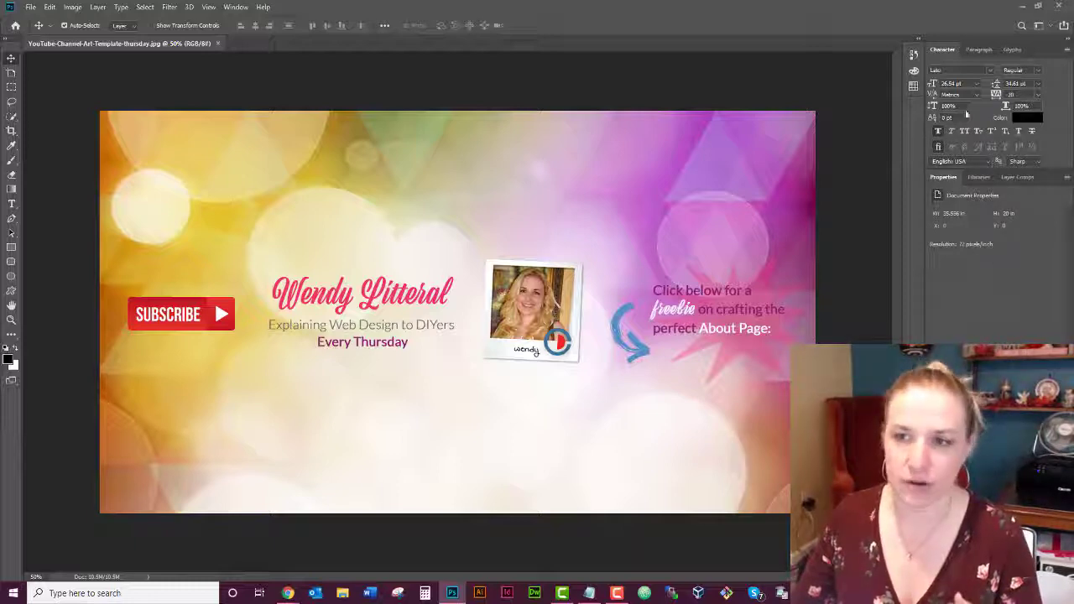
Float the Character, Glyphs and Tools panels over the canvas and turn on rulers with Ctrl+R.
drag(943, 50, 526, 97)
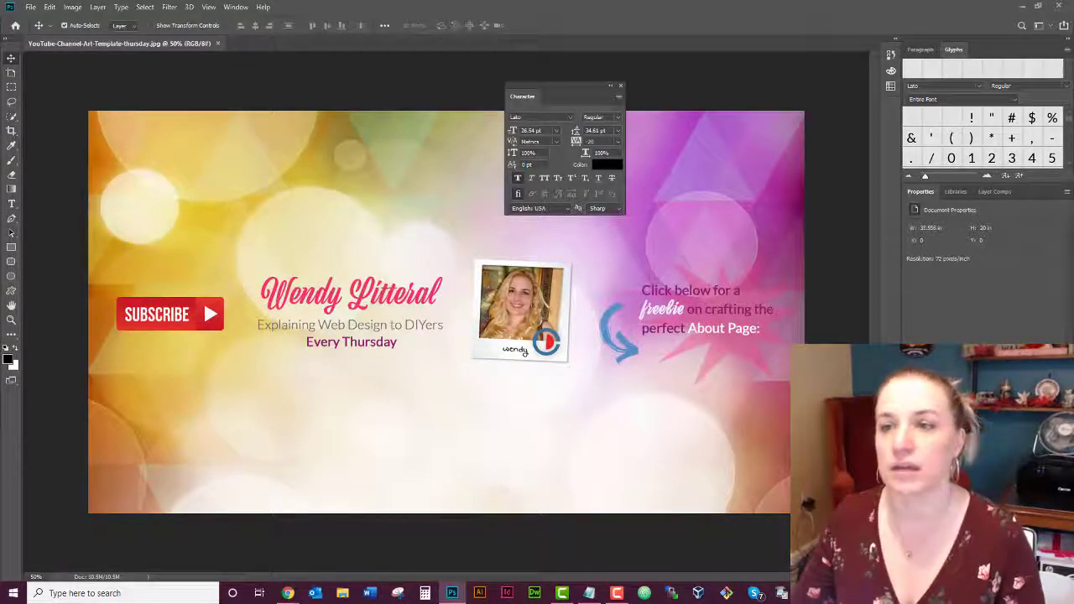
drag(953, 55, 701, 271)
drag(2, 49, 222, 90)
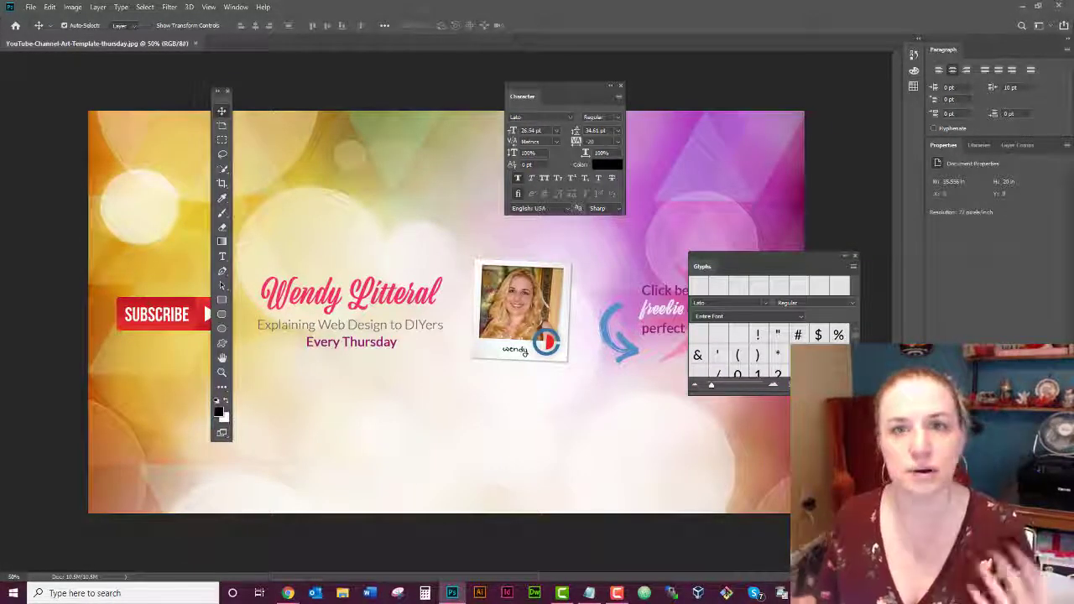
key(ctrl+r)
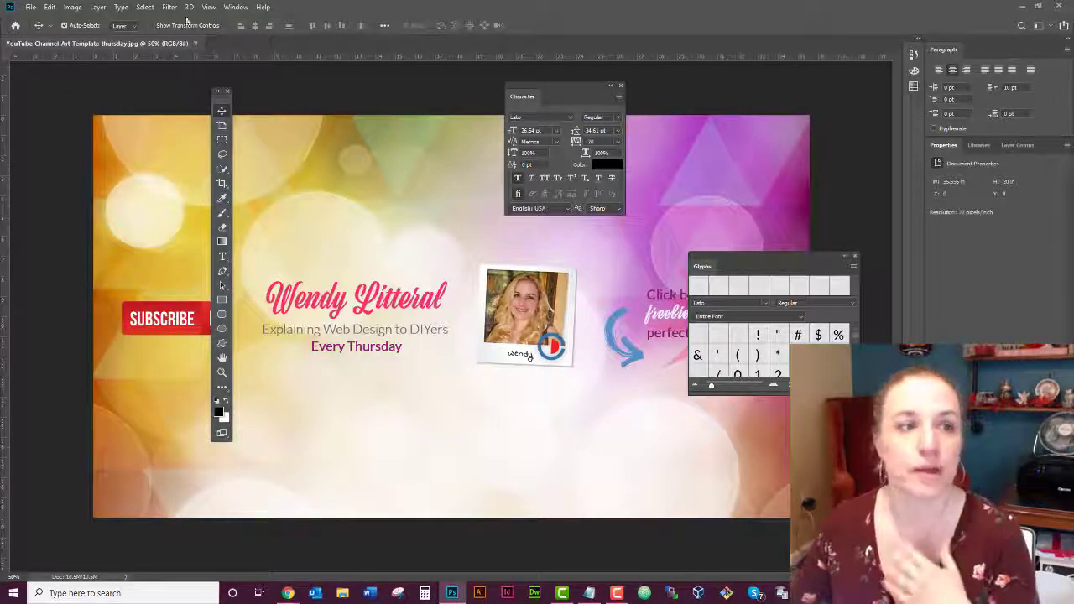
Open the General page of Preferences from the Edit menu.
click(30, 7)
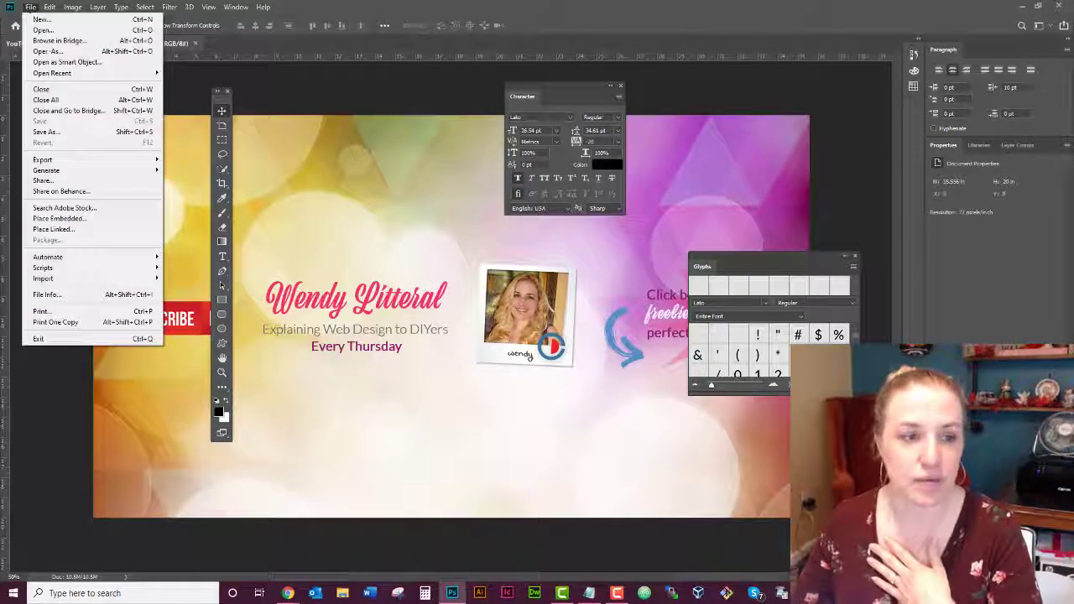
click(29, 7)
click(50, 7)
mouse_move(80, 464)
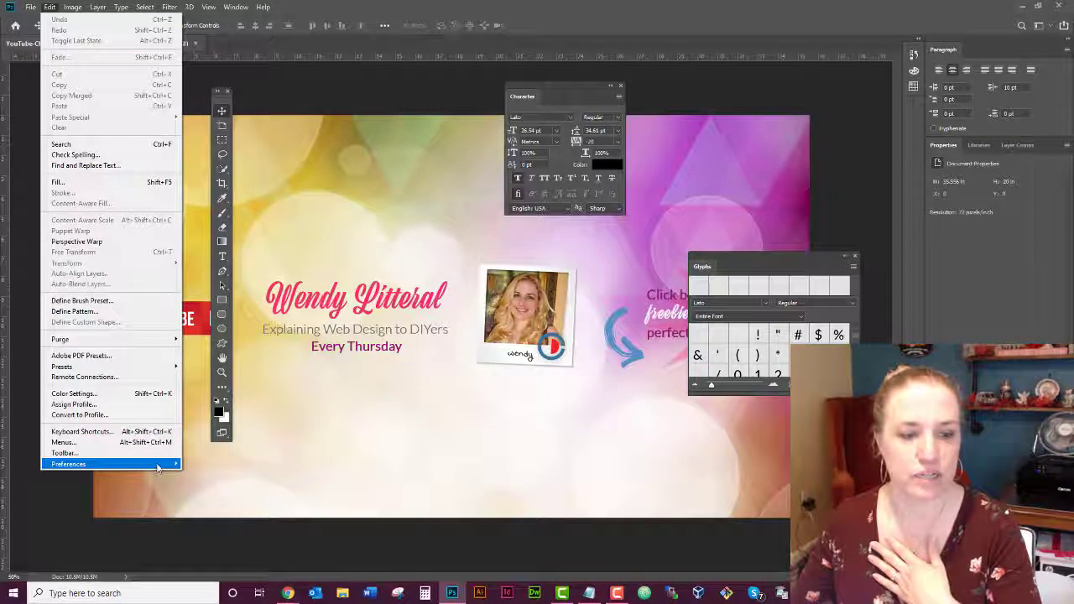
click(203, 260)
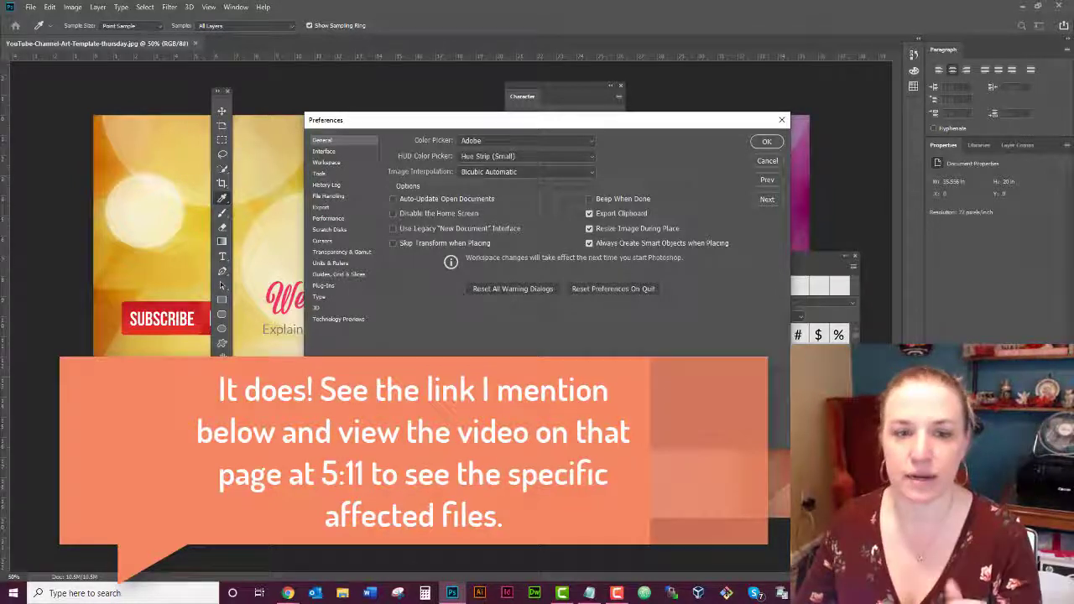
Turn on Auto-Update Open Documents, look over the Performance and Tools pages, then confirm with OK.
click(393, 200)
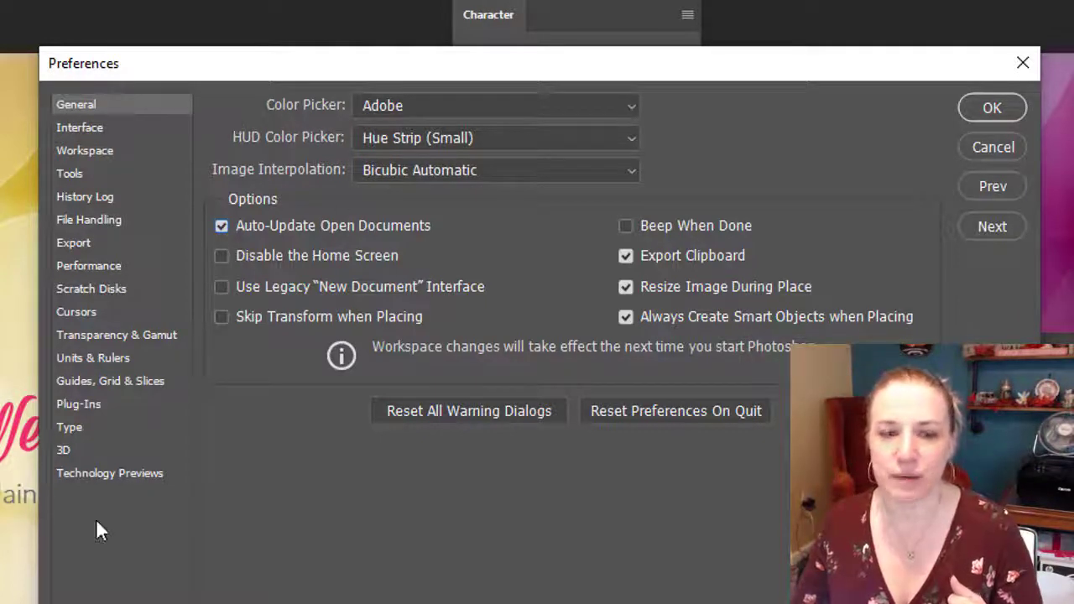
click(103, 266)
click(102, 175)
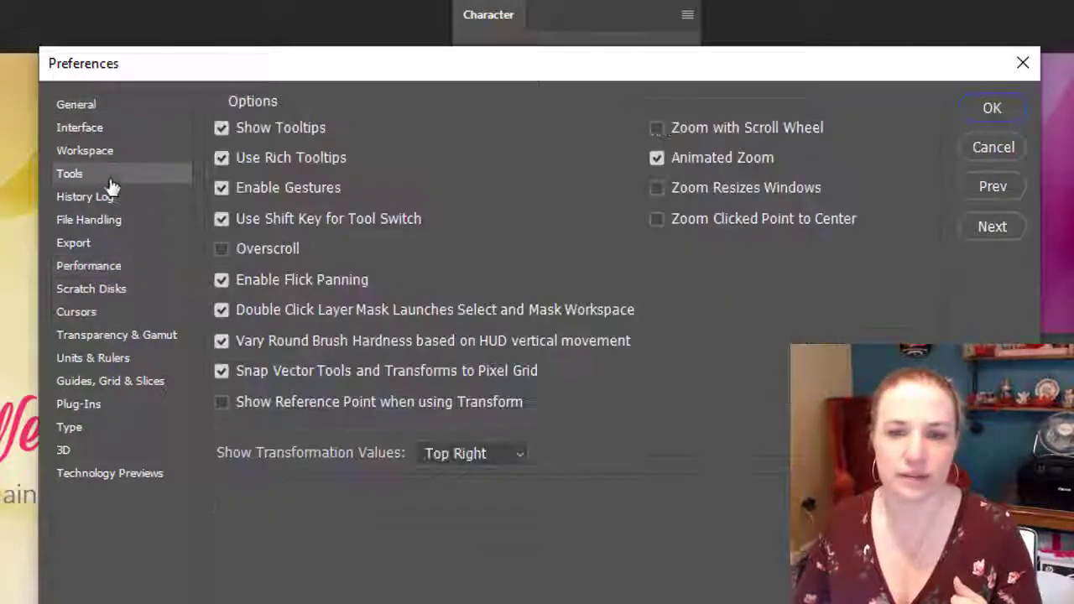
click(99, 106)
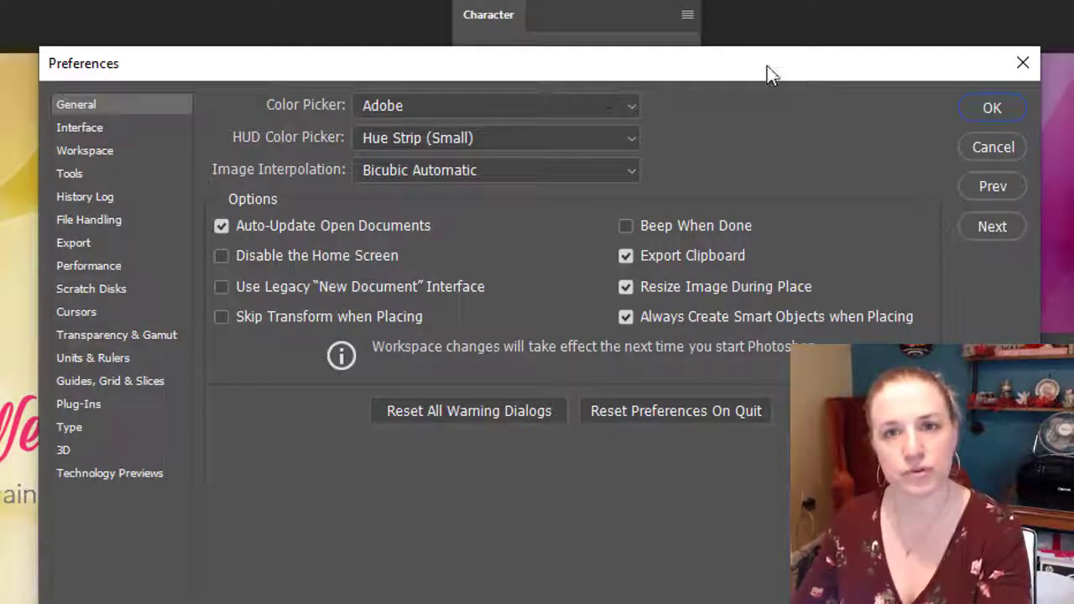
click(987, 106)
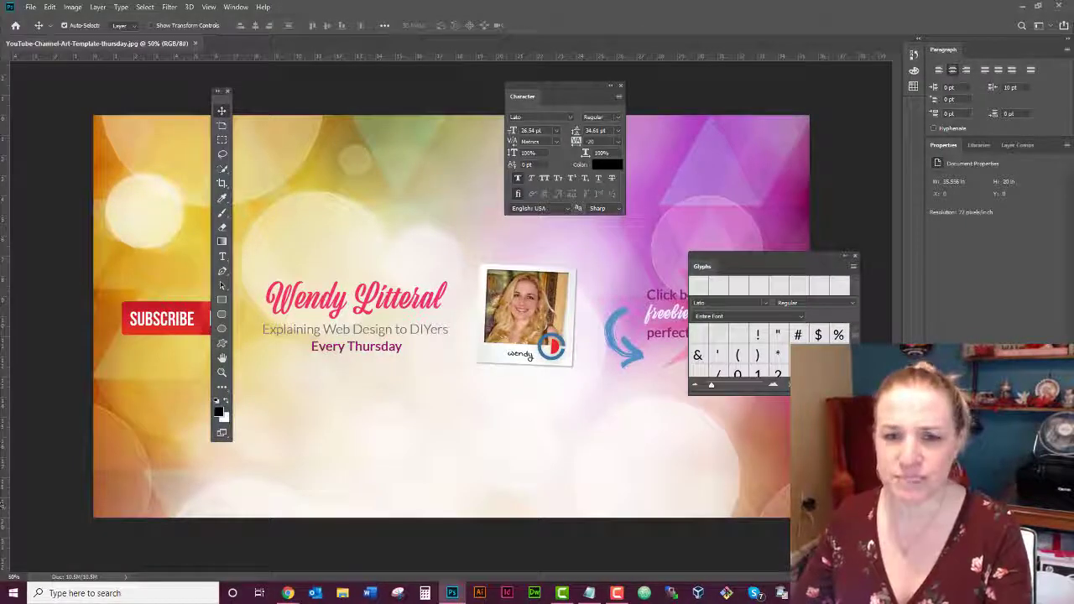
Reset the custom workspace from Window > Workspace so the floating panels dock again.
click(236, 6)
mouse_move(262, 31)
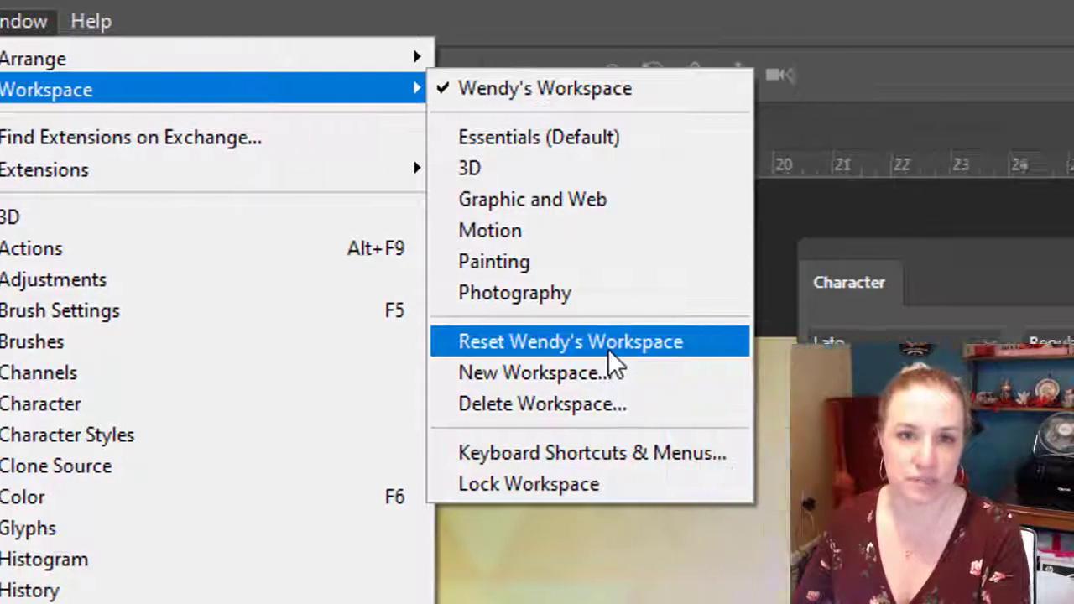
click(608, 349)
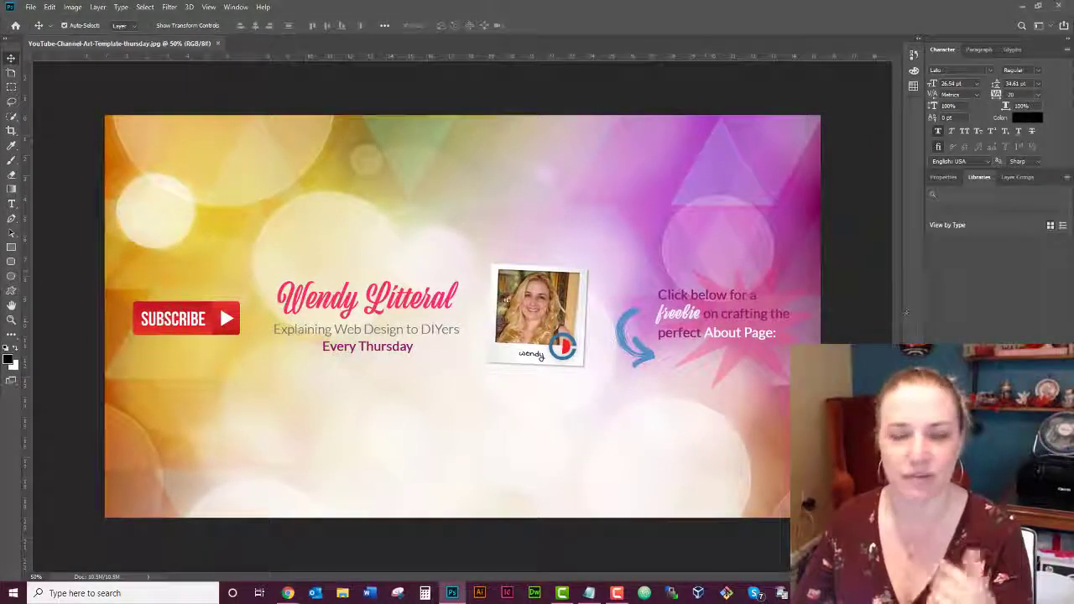
Start a New Workspace, toggle its keyboard shortcuts, menus and toolbar capture options, then cancel without saving.
click(236, 7)
mouse_move(251, 34)
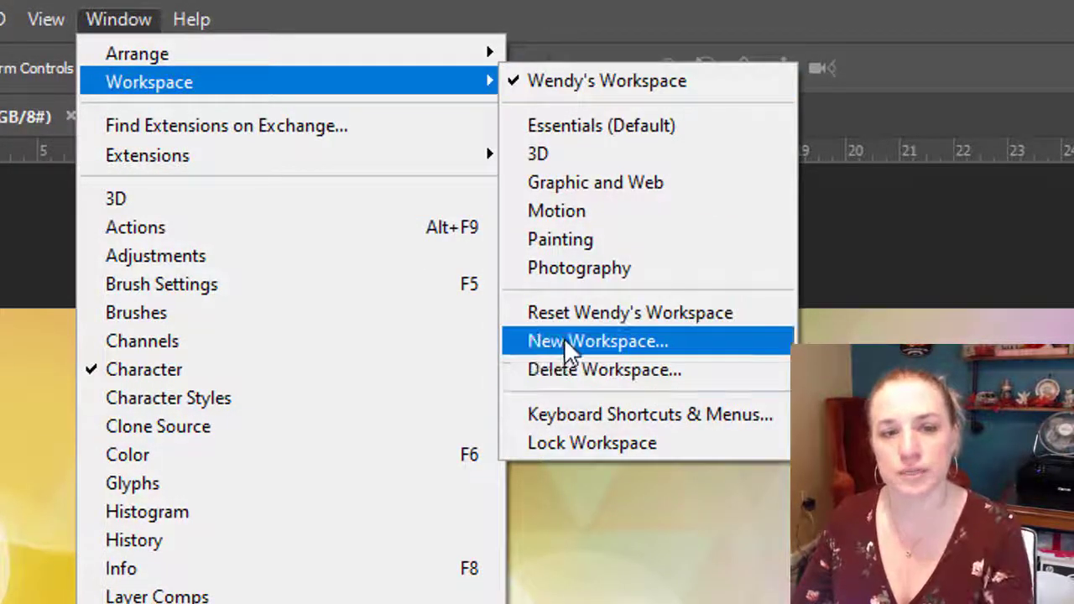
click(558, 340)
click(443, 397)
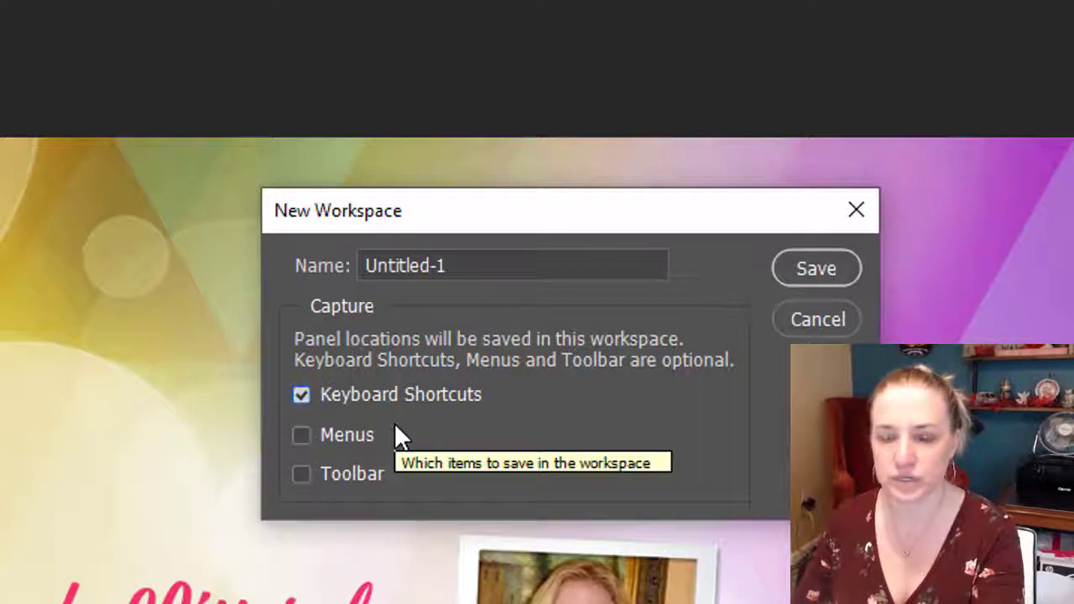
click(364, 435)
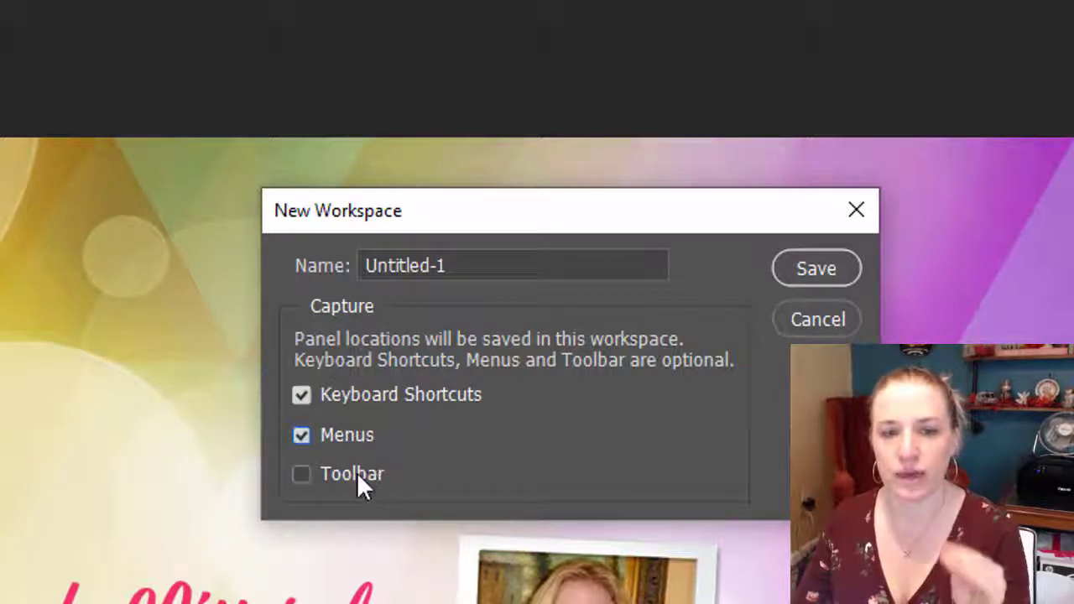
click(357, 472)
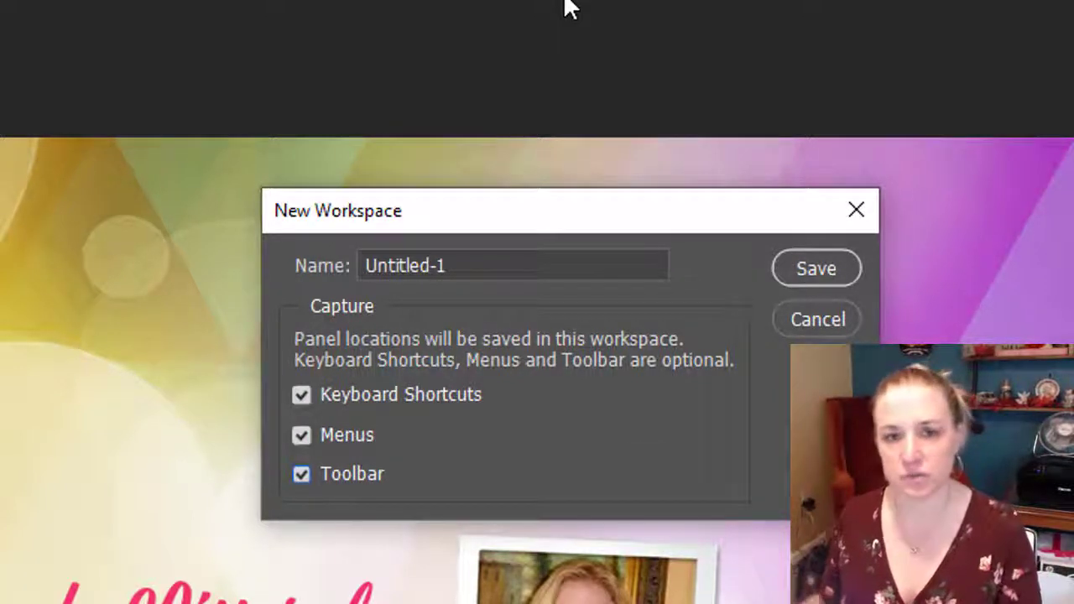
click(502, 262)
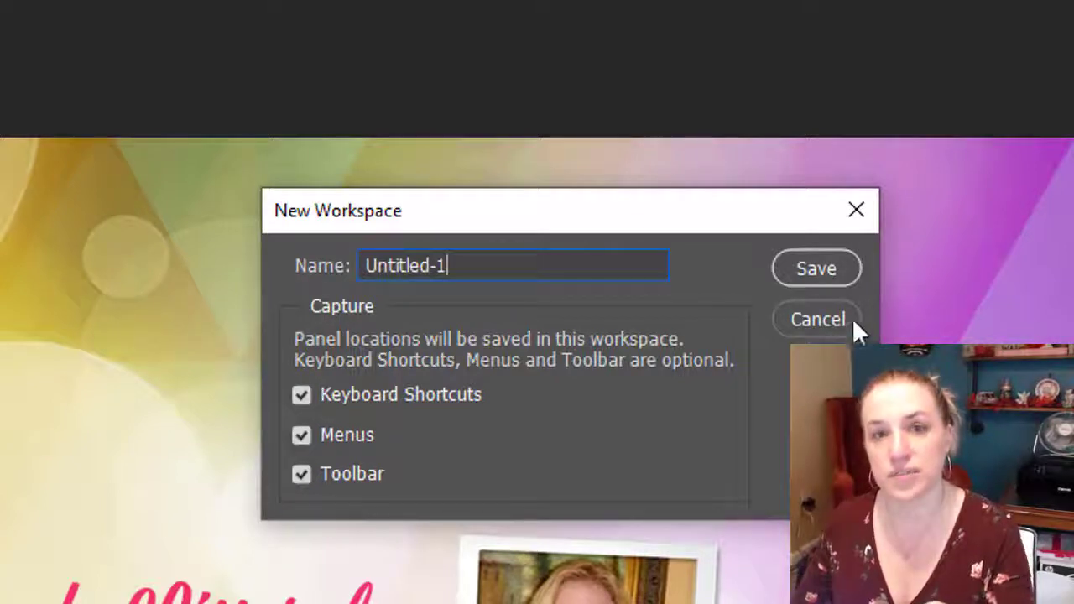
click(852, 319)
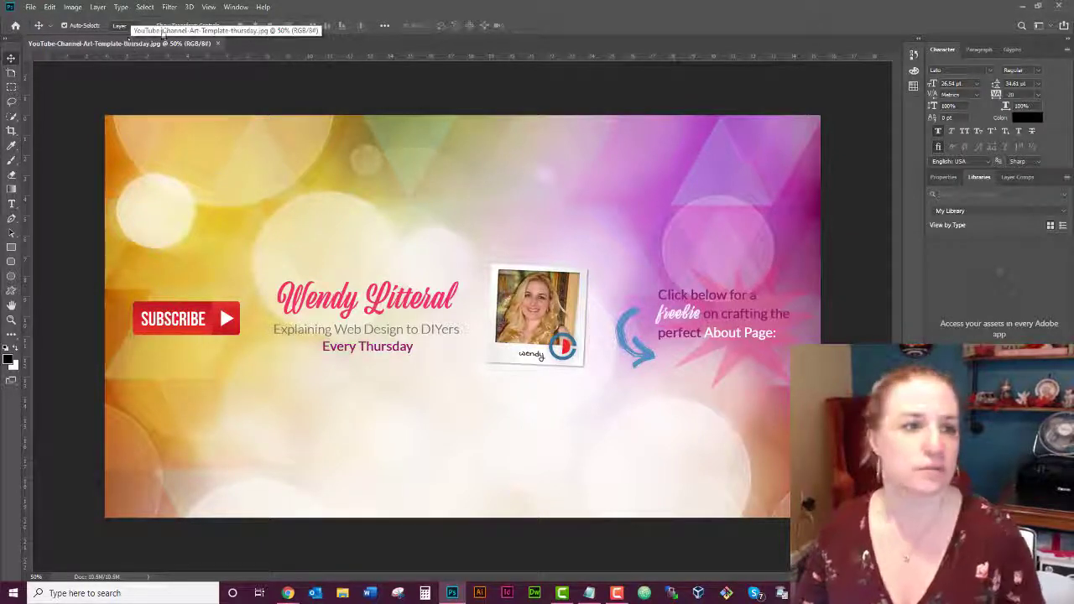
Quit Photoshop, relaunch it holding Ctrl+Alt+Shift, and confirm deleting the settings file.
click(1061, 6)
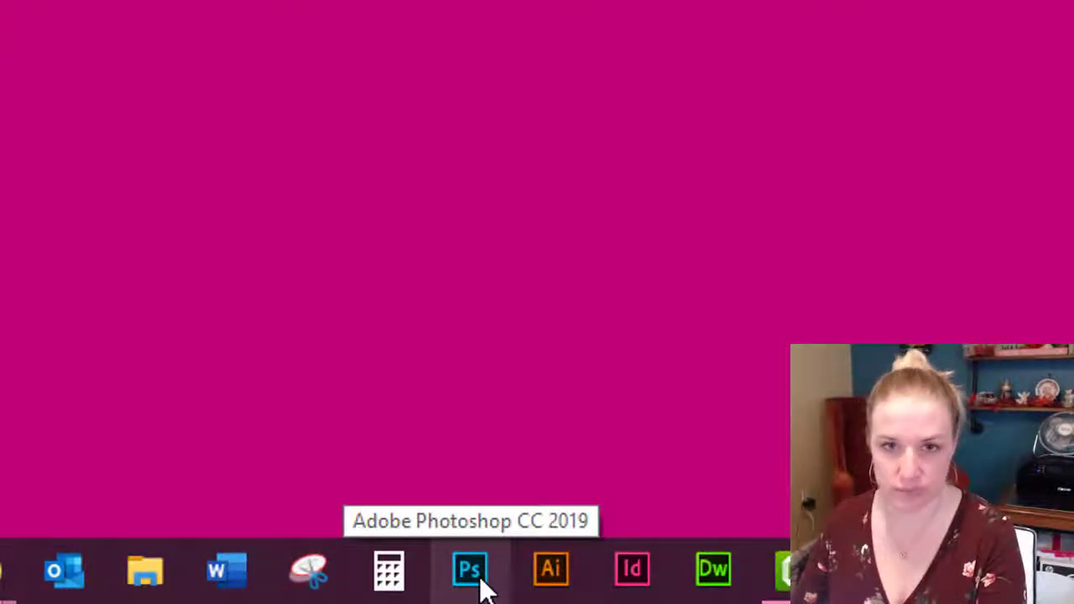
click(494, 588)
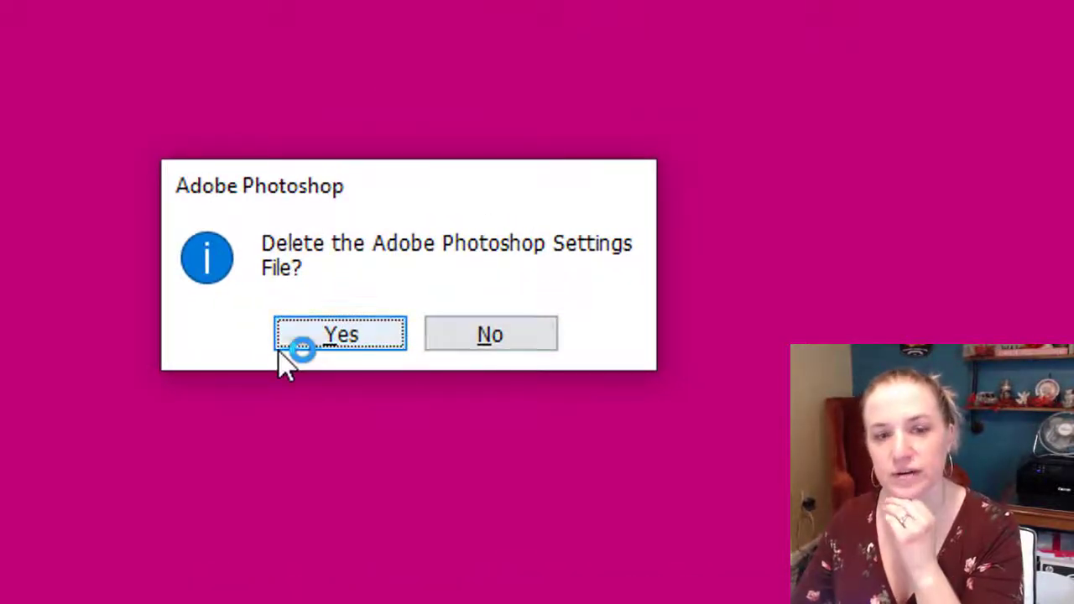
click(305, 335)
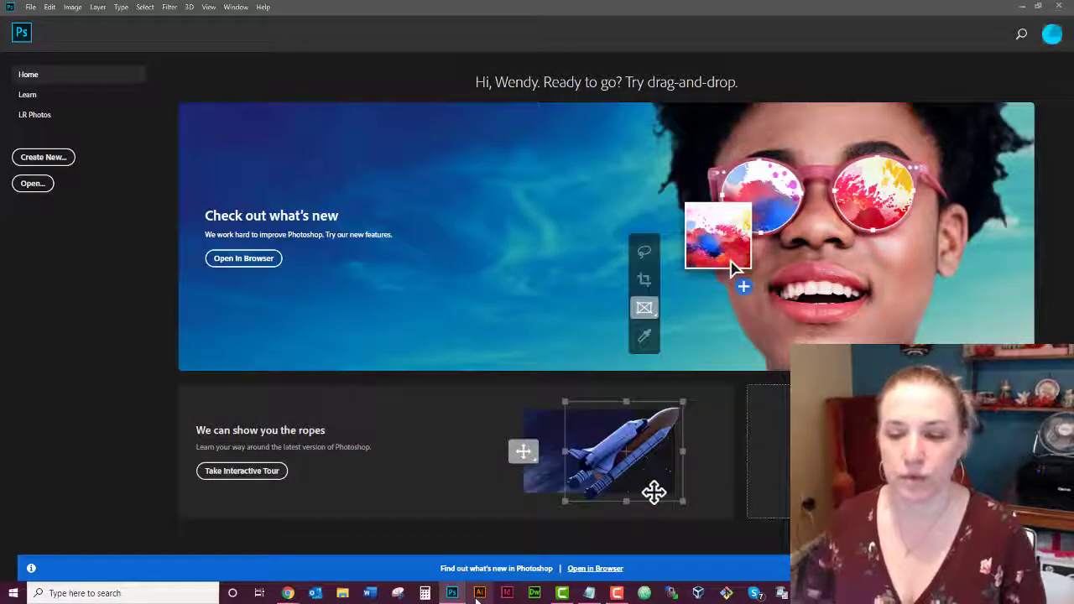
Open YouTube-Channel-Art-Template-thursday.jpg from the holding folder on the Desktop.
click(48, 185)
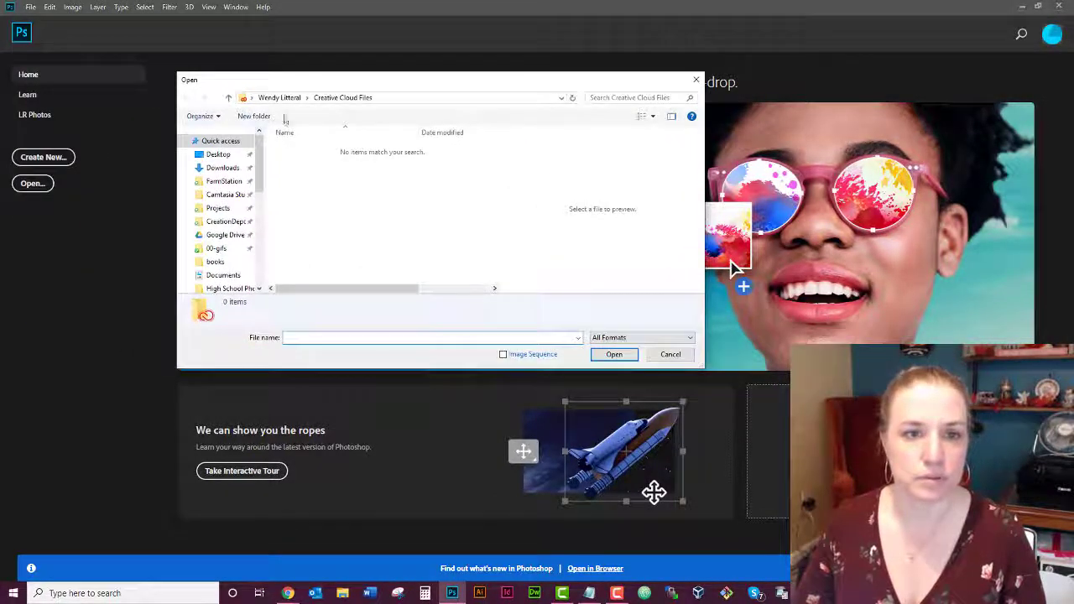
click(227, 155)
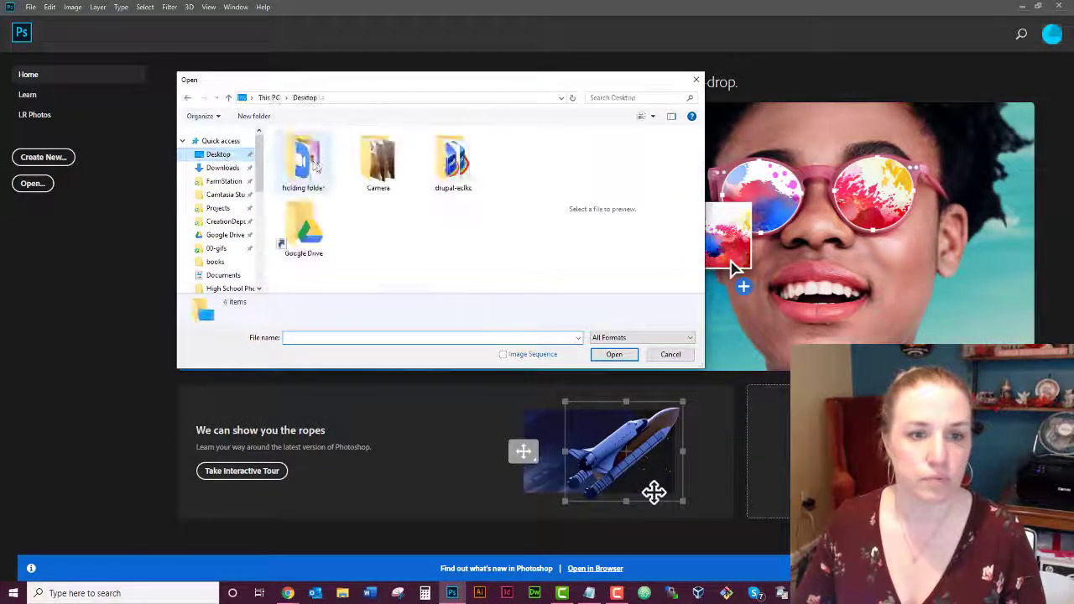
click(305, 172)
double_click(307, 174)
scroll(344, 208, down, 20)
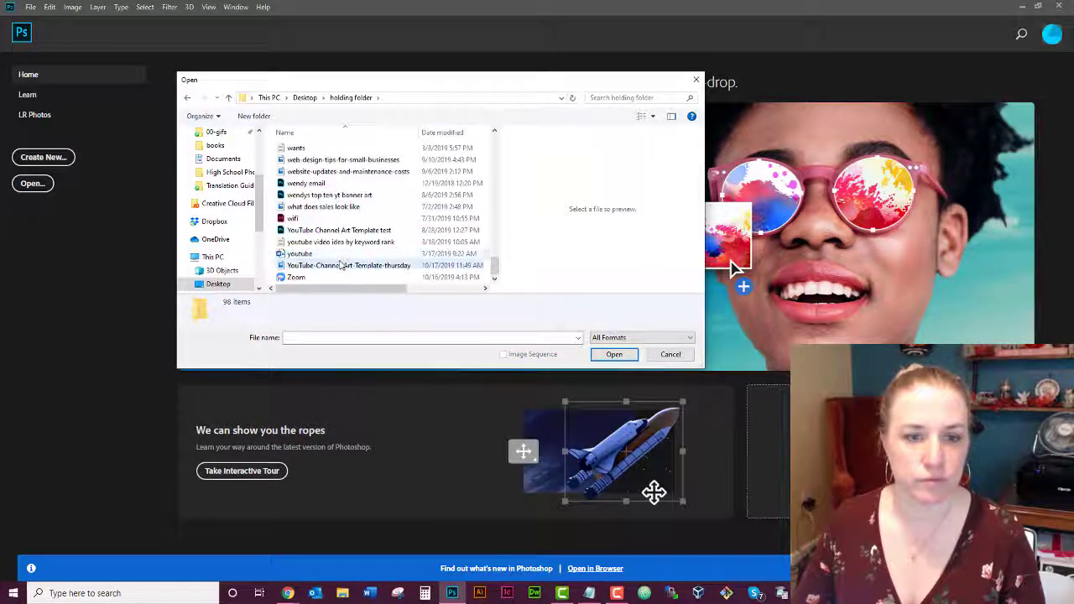
double_click(340, 262)
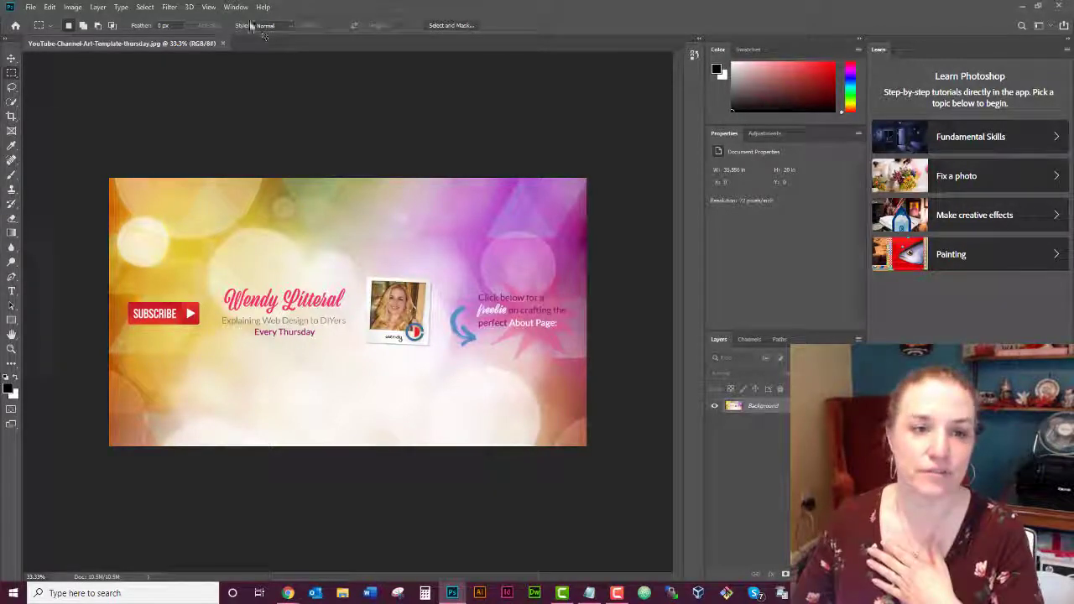
click(46, 6)
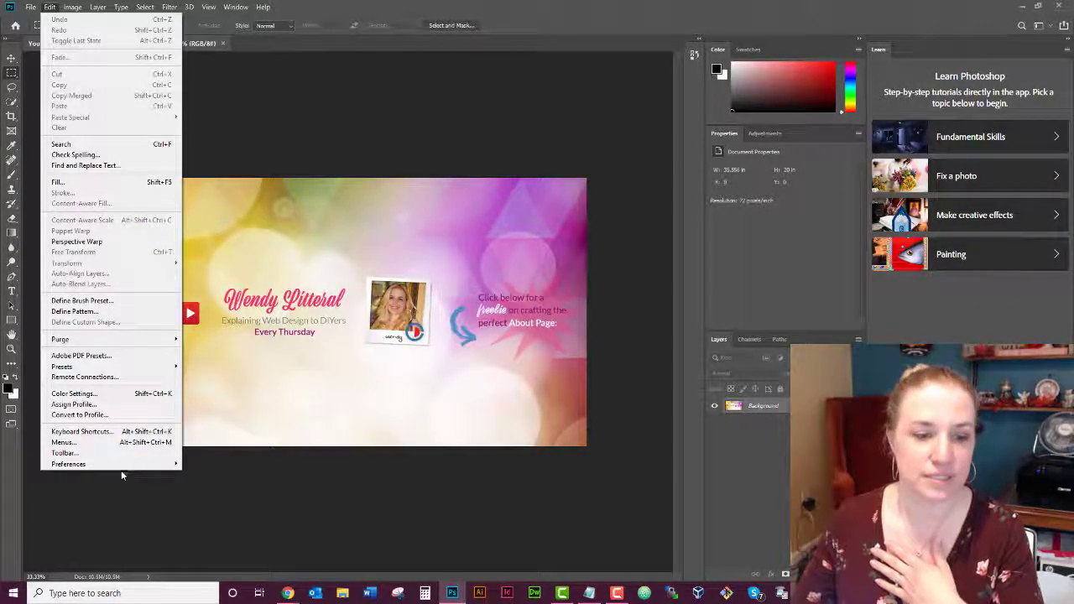
mouse_move(143, 465)
click(205, 260)
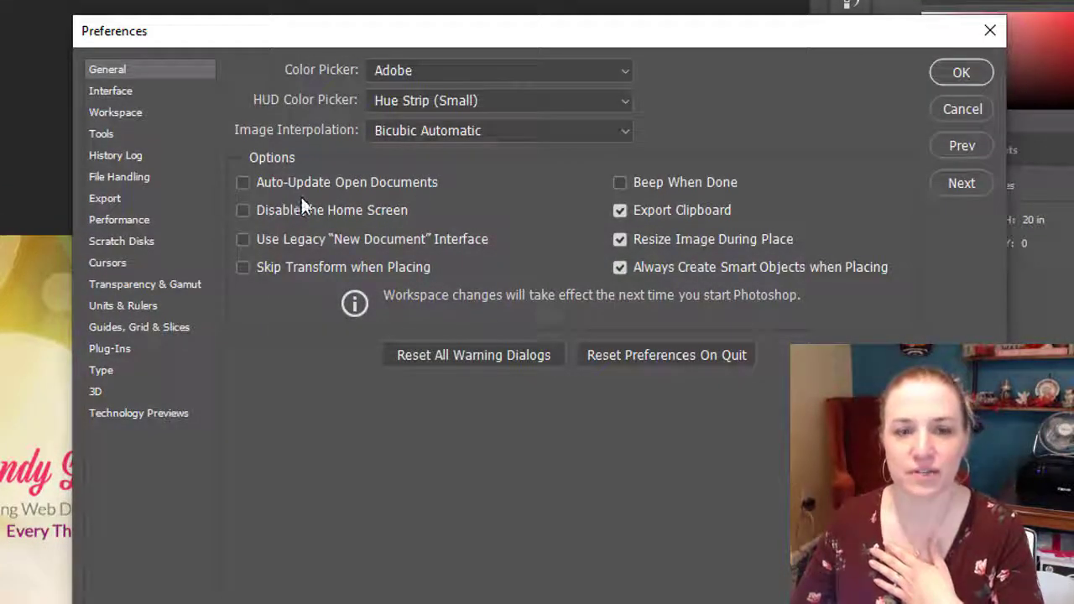
click(115, 155)
click(107, 263)
click(118, 327)
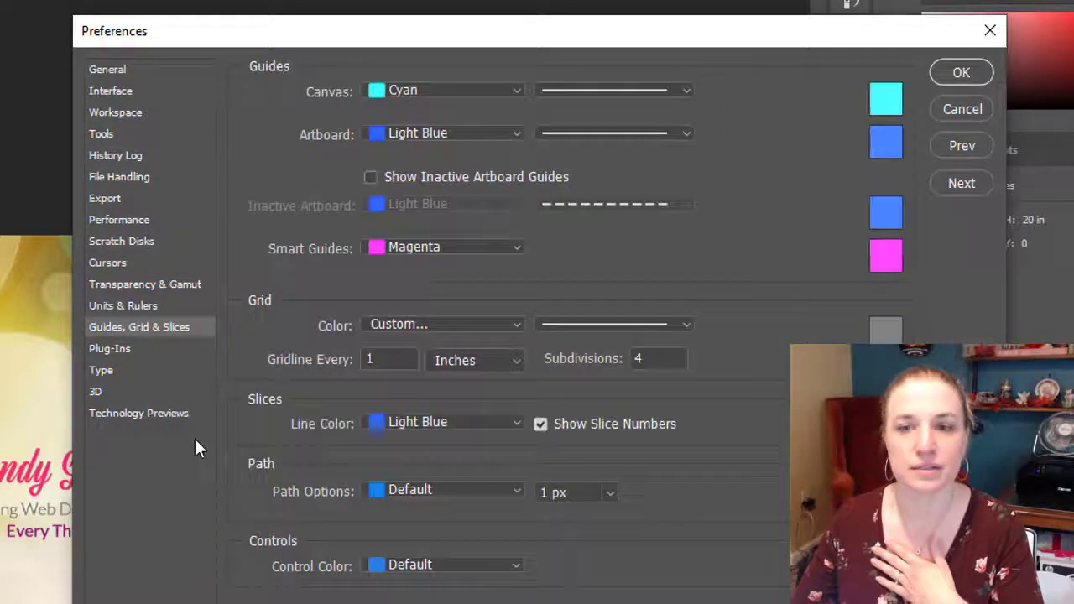
click(973, 104)
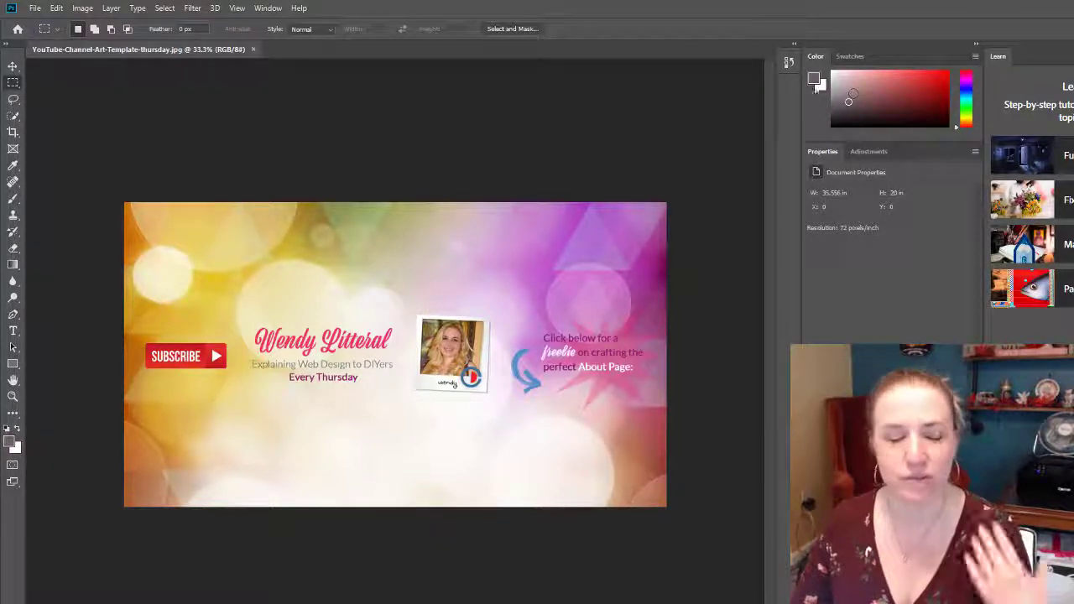
Apply the saved custom workspace from Window > Workspace.
click(269, 8)
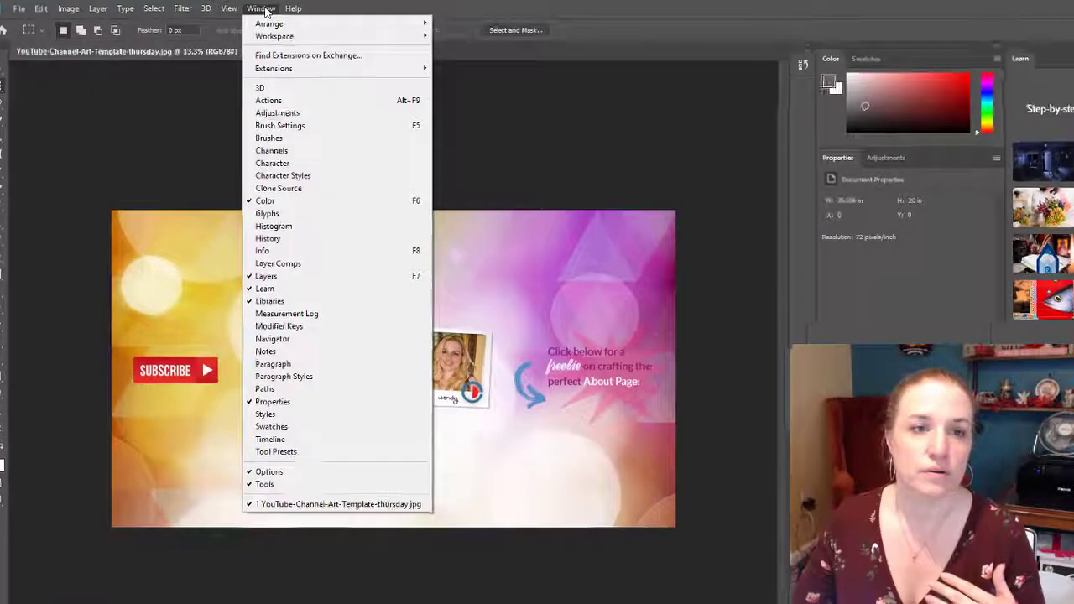
mouse_move(279, 40)
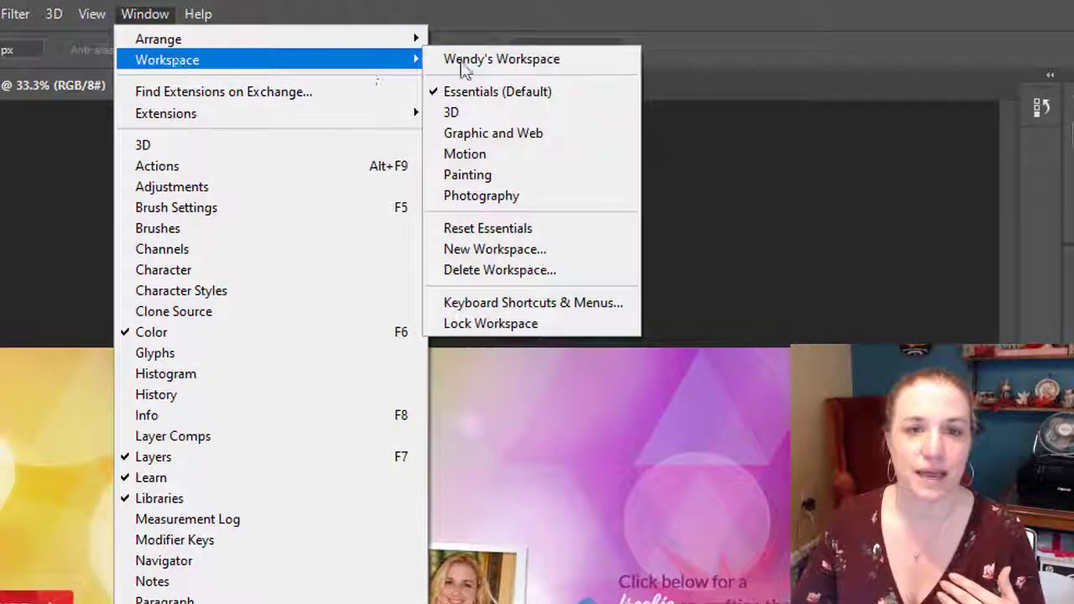
click(462, 59)
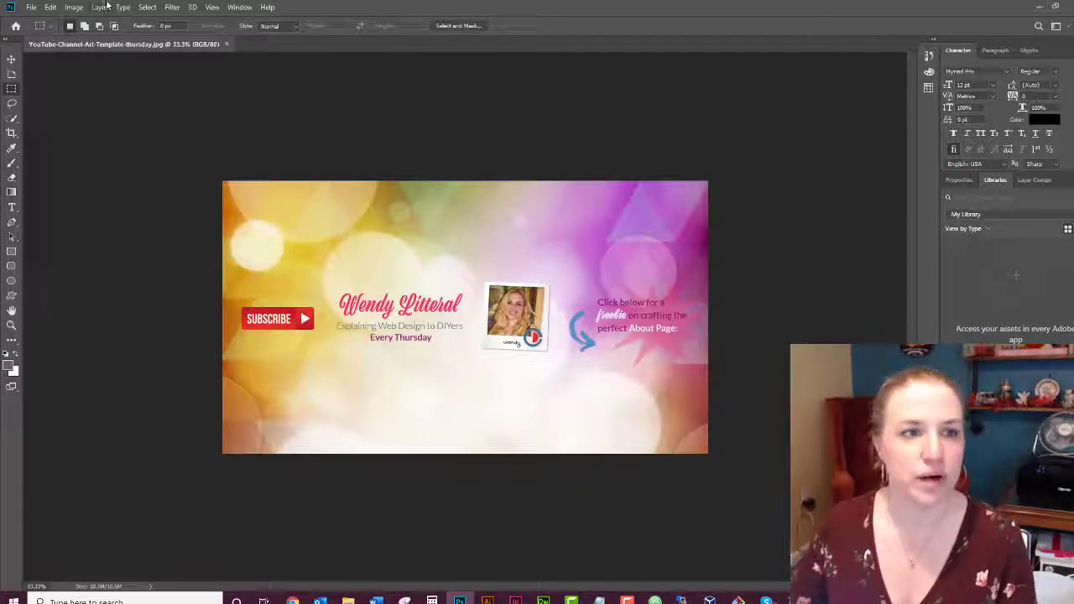
Open Edit > Preferences and dismiss the menus without choosing anything.
click(51, 7)
mouse_move(68, 472)
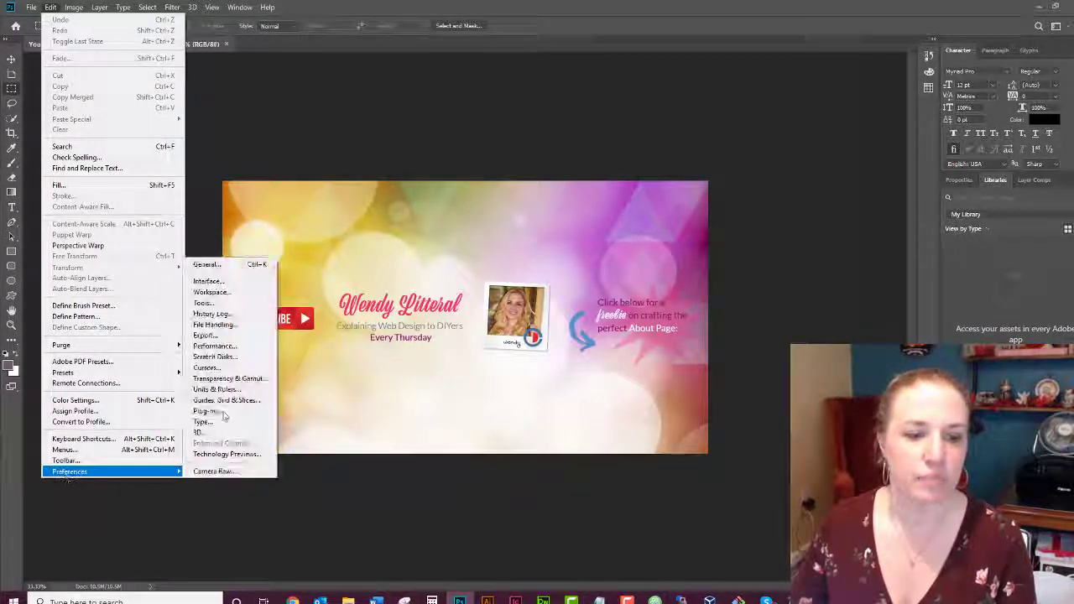
click(768, 235)
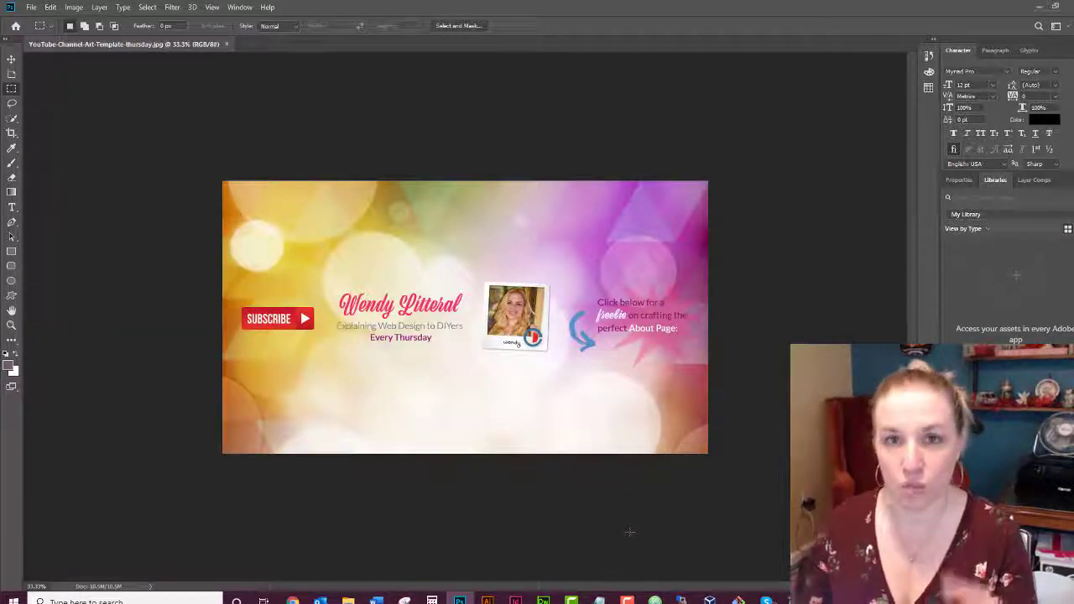